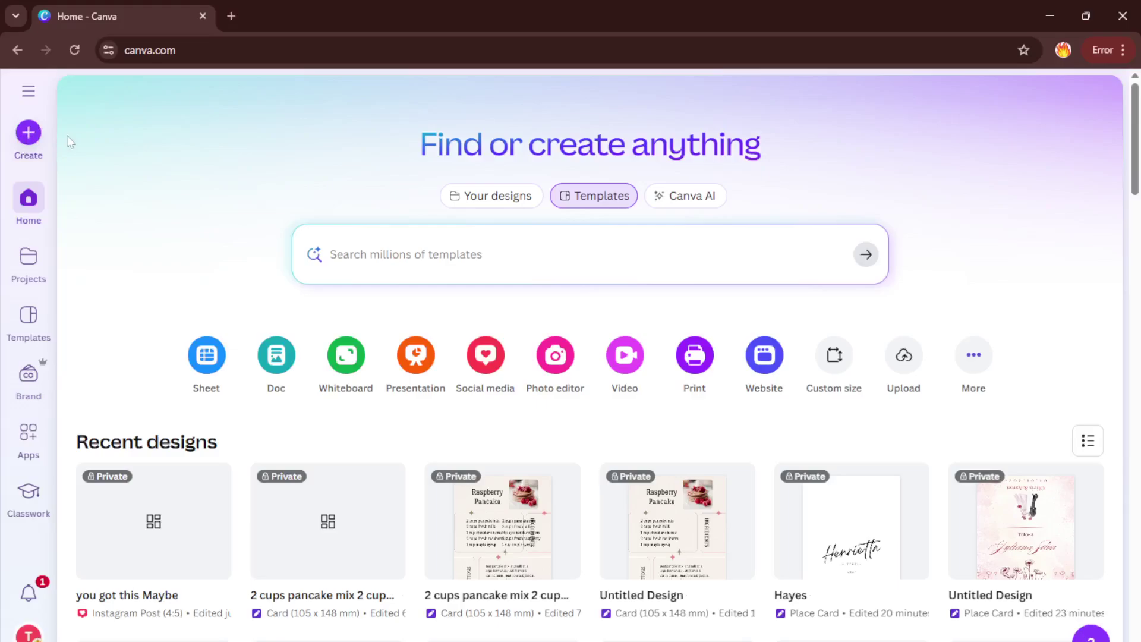
# Create a new Sports T-Shirt design and apply the Blue White Eagle Badge Soccer Sports T-Shirt template to its page
pyautogui.click(32, 141)
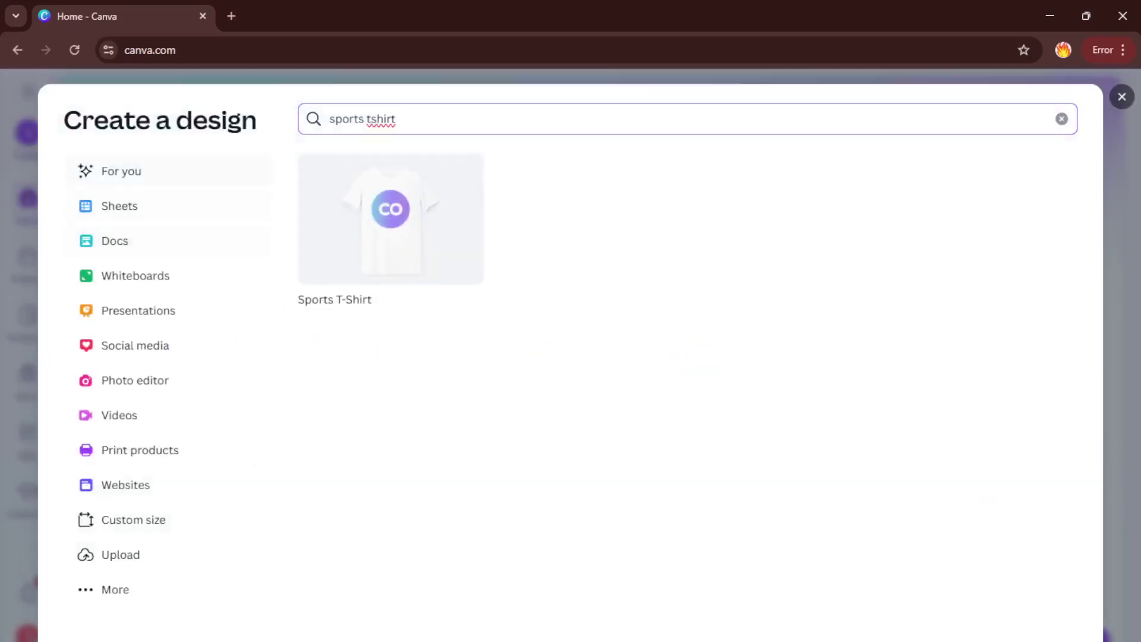
pyautogui.moveTo(397, 119); pyautogui.dragTo(215, 128)
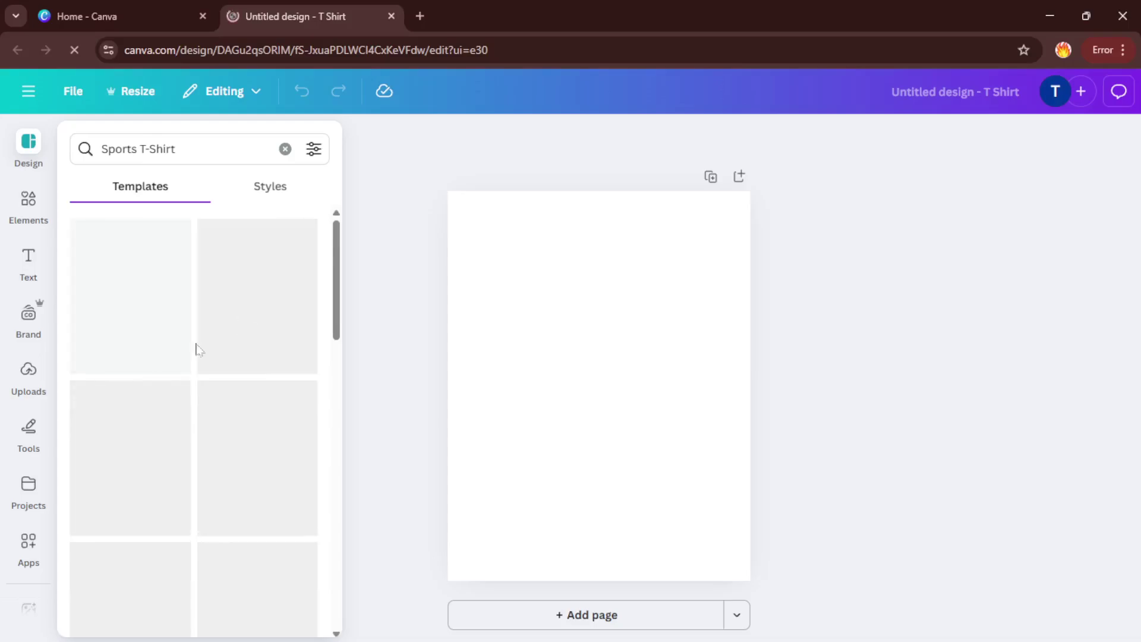
pyautogui.scroll(-10, 217, 307)
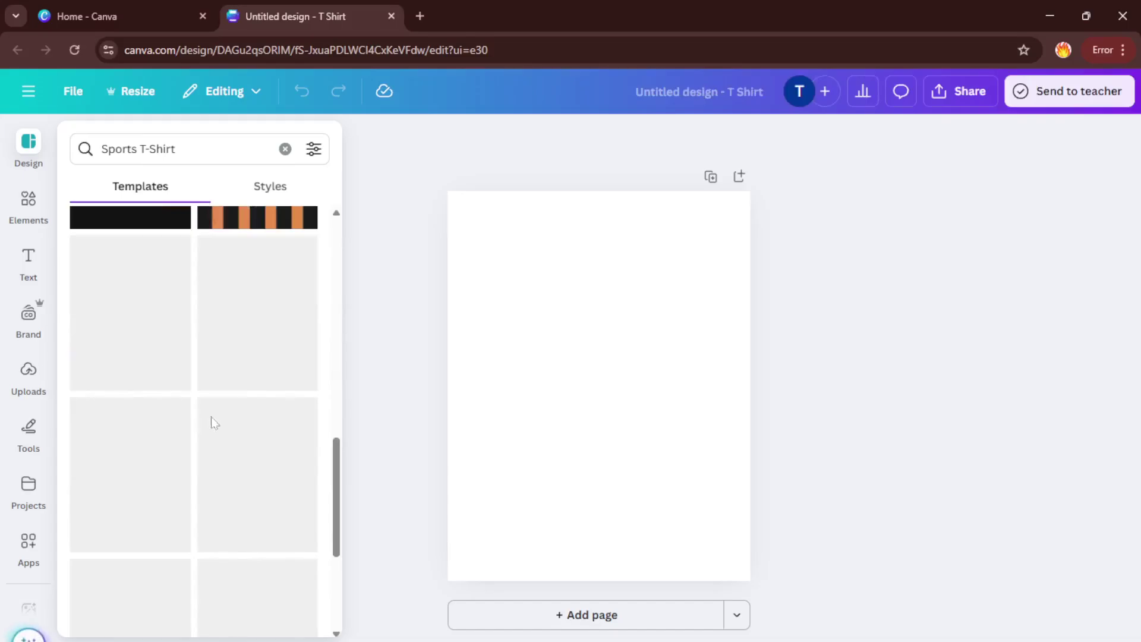
pyautogui.scroll(-4, 222, 407)
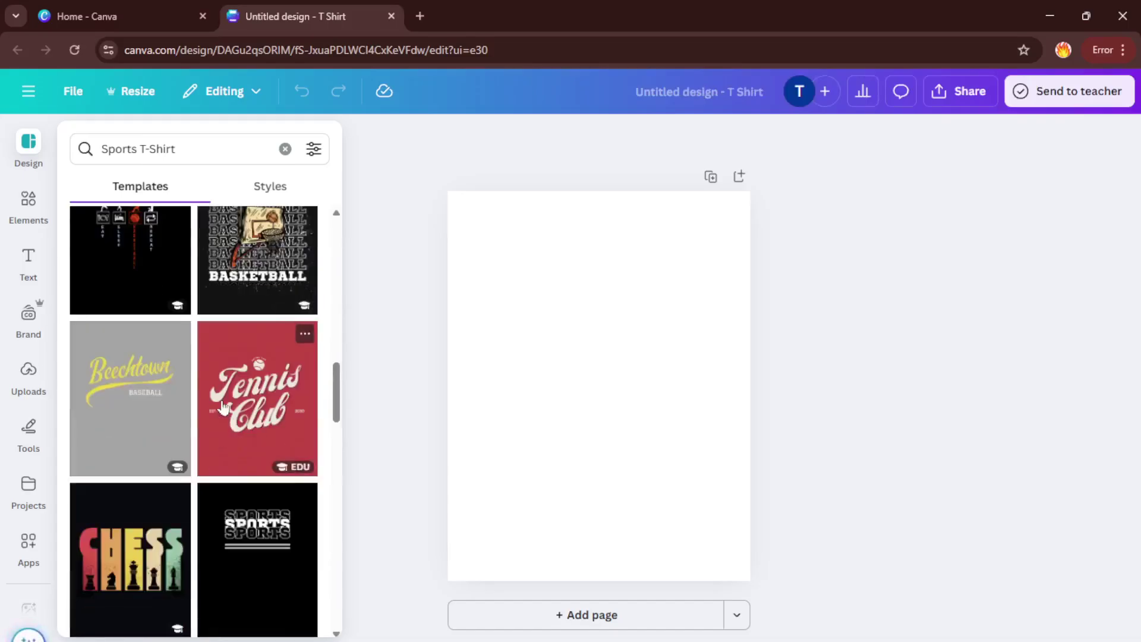
pyautogui.scroll(4, 222, 407)
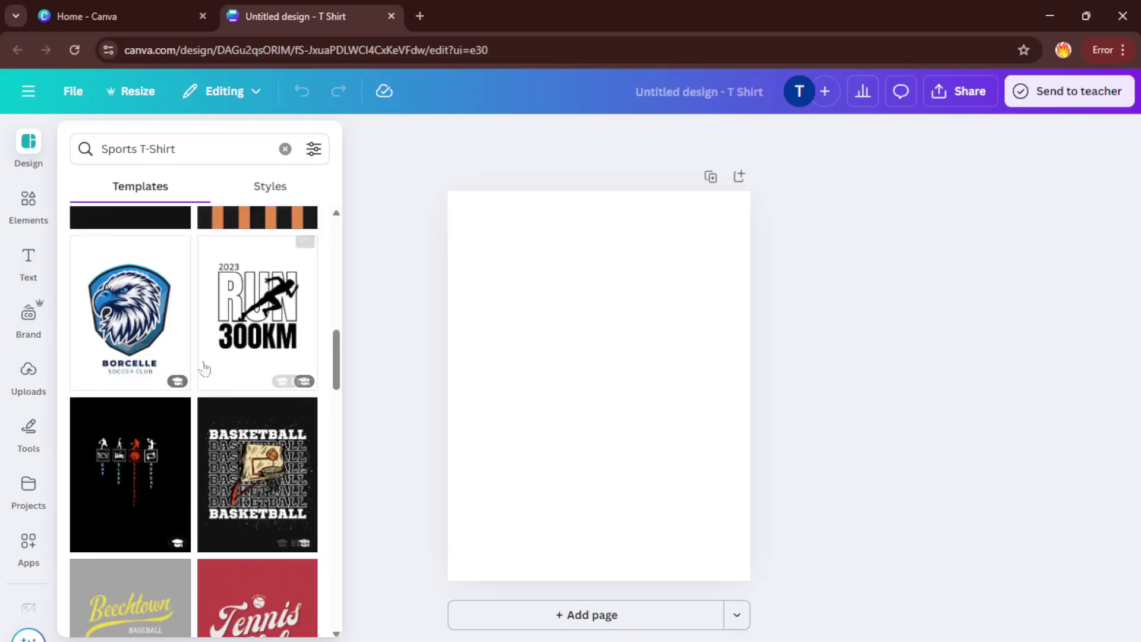
pyautogui.click(137, 336)
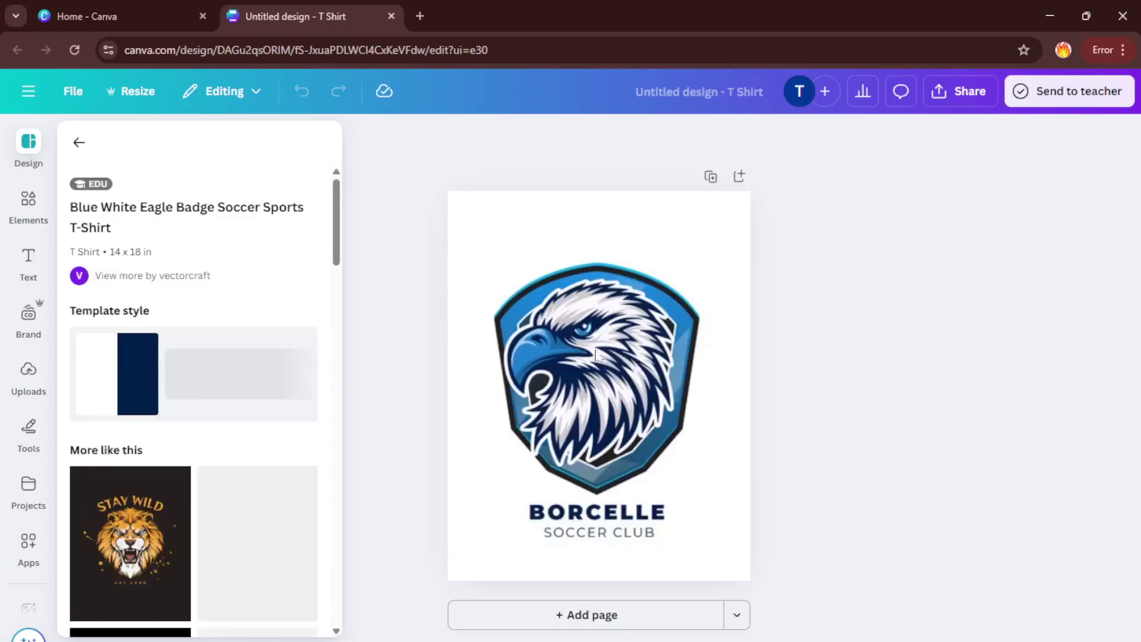
pyautogui.click(703, 247)
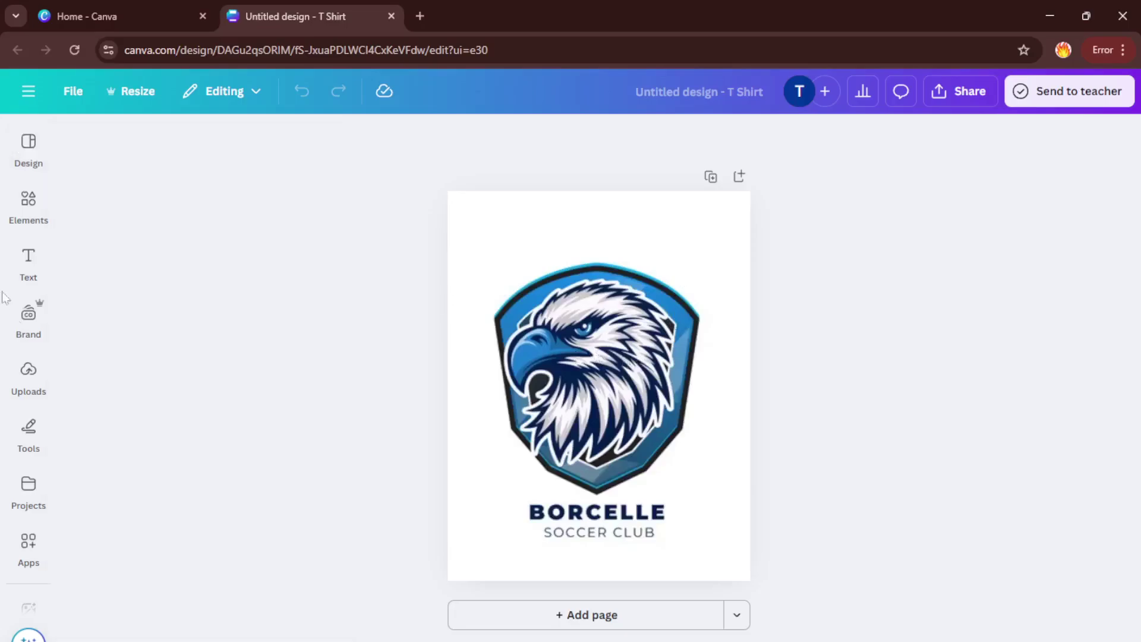
pyautogui.press('Delete')
pyautogui.click(34, 265)
pyautogui.click(501, 262)
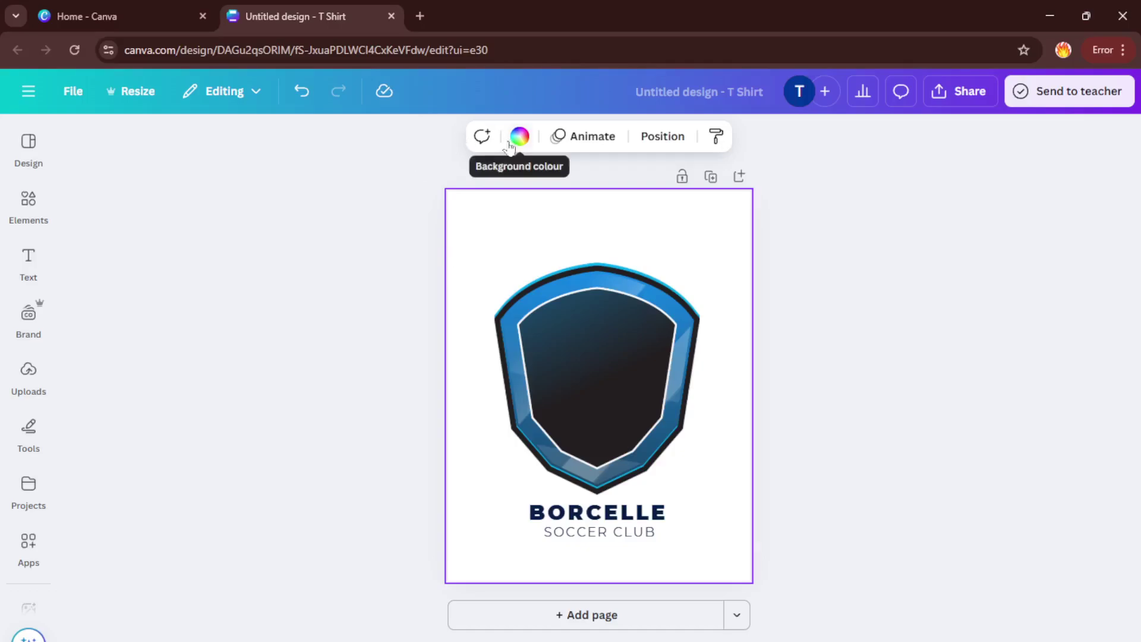
pyautogui.hotkey('ctrl', 'z')
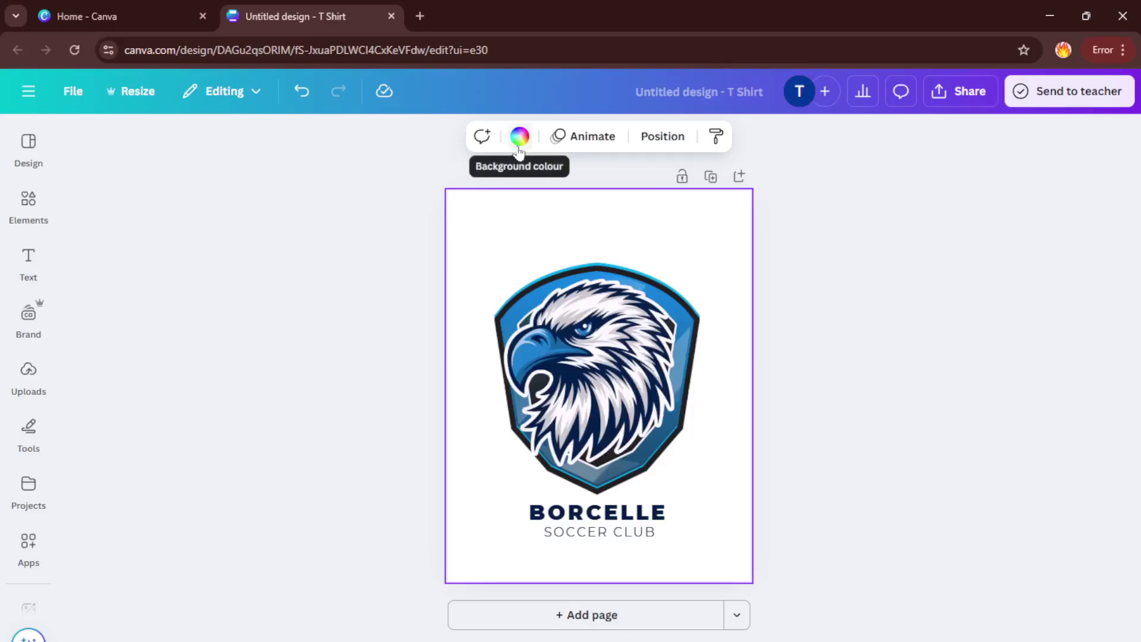
# Set the T-shirt page's background colour to the default solid yellow
pyautogui.click(520, 142)
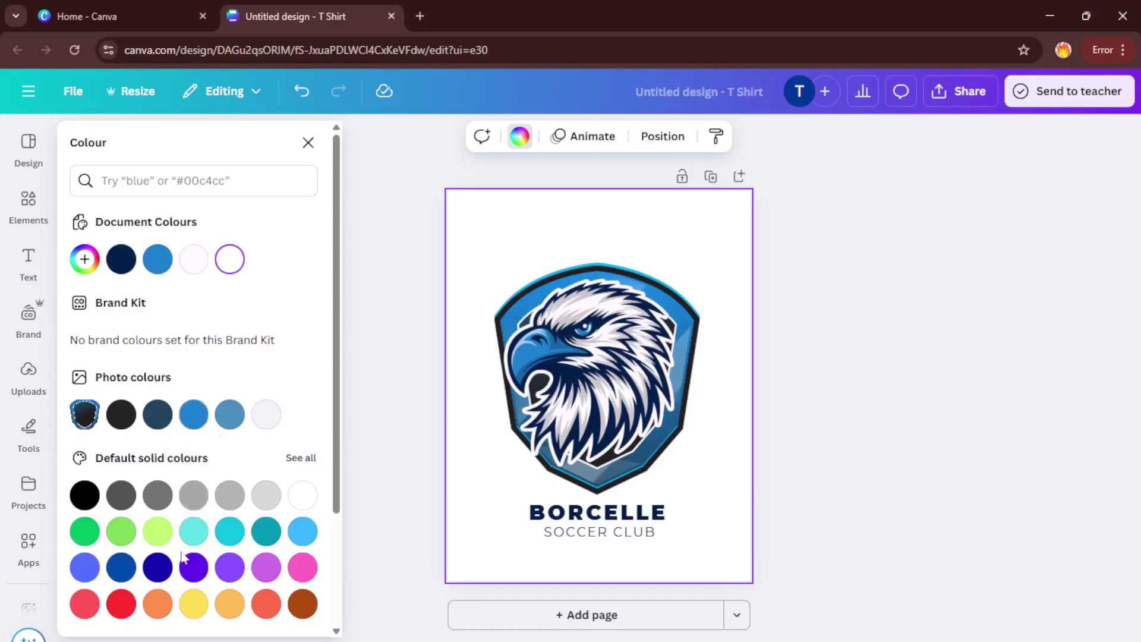
pyautogui.click(191, 611)
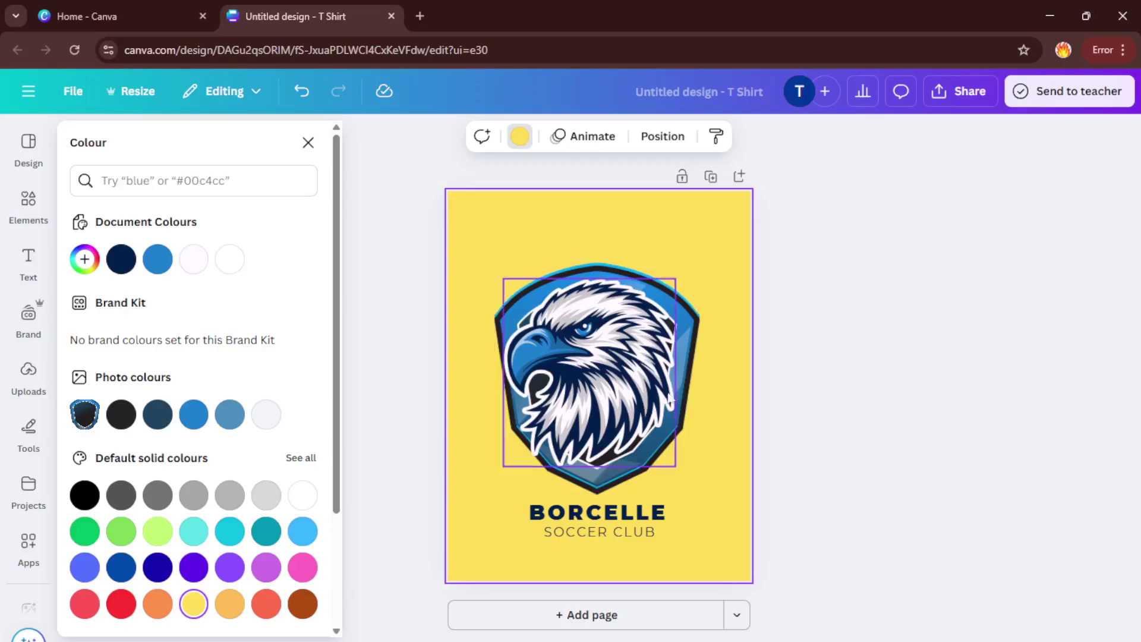
pyautogui.click(644, 395)
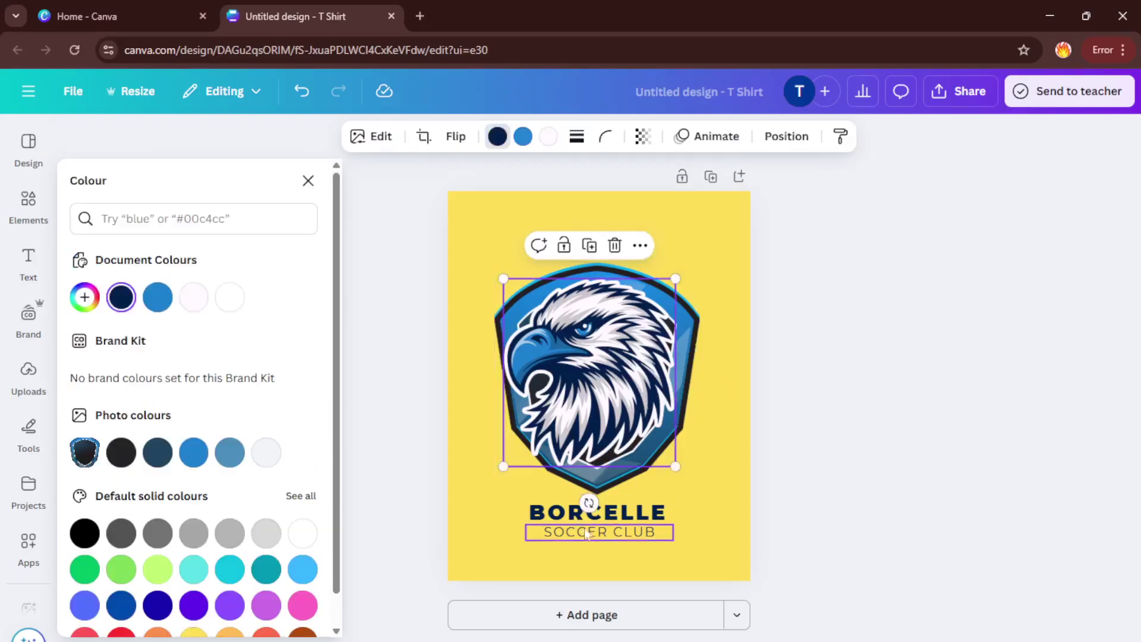
# Replace the club name BORCELLE below the eagle badge with AGUILLA and deselect the text
pyautogui.click(634, 514)
pyautogui.doubleClick(634, 514)
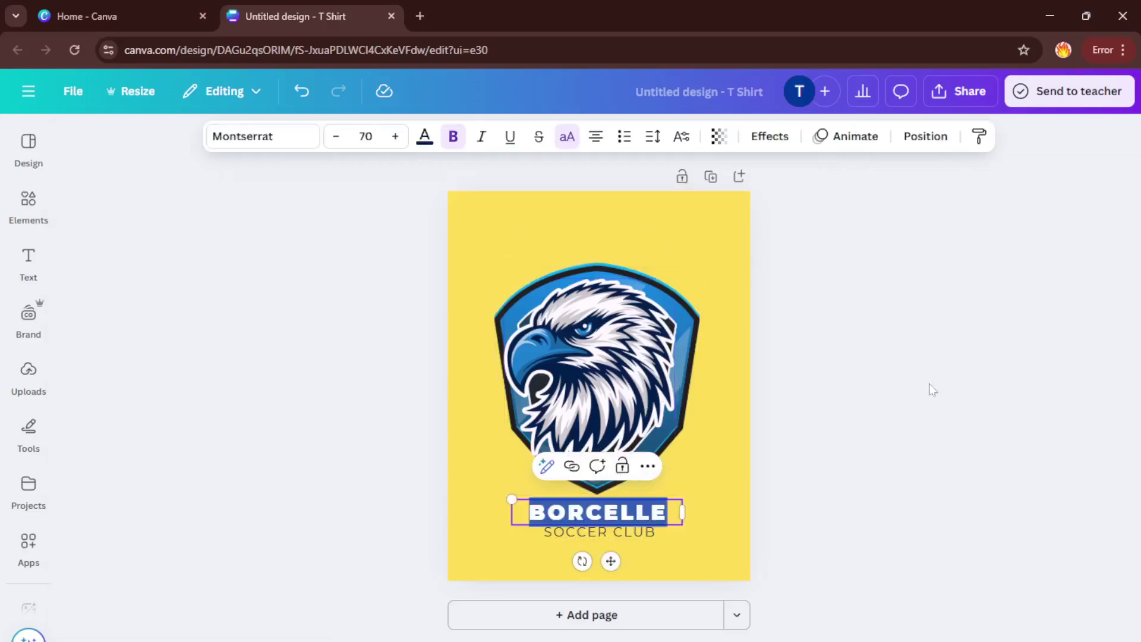
pyautogui.write('AG')
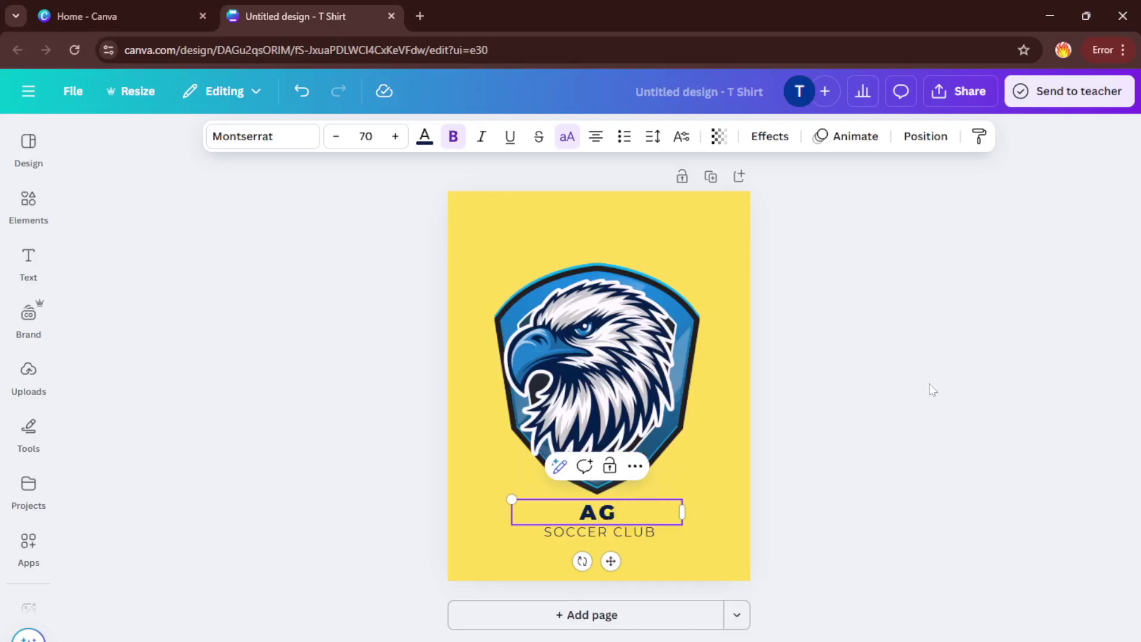
pyautogui.write('UILA')
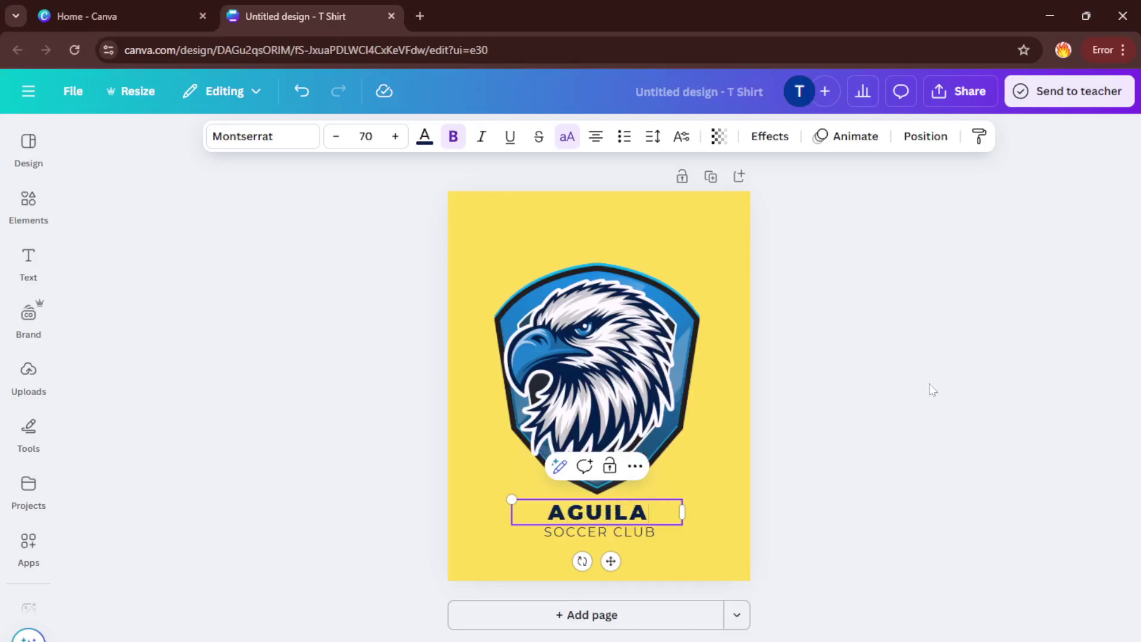
pyautogui.press('BackSpace')
pyautogui.write('LA')
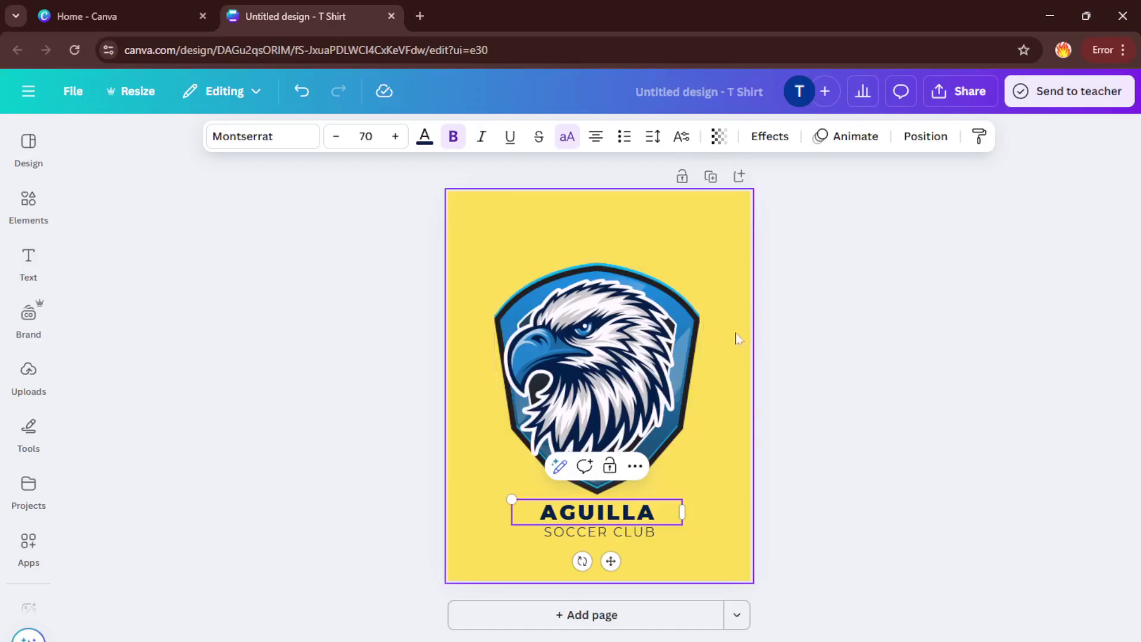
pyautogui.click(724, 308)
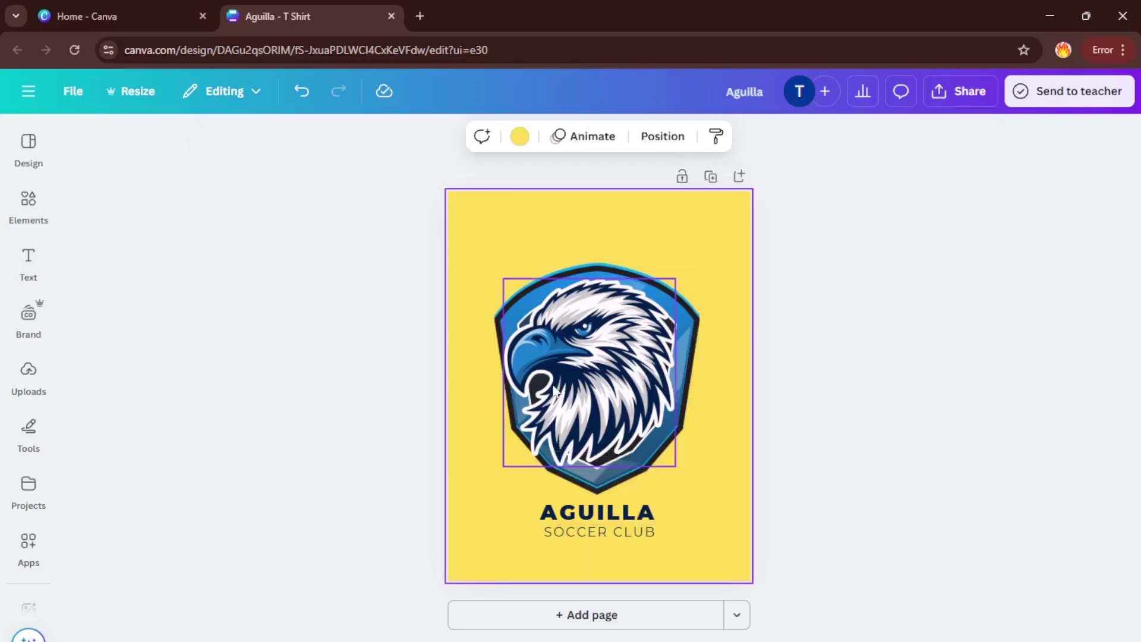
pyautogui.click(352, 400)
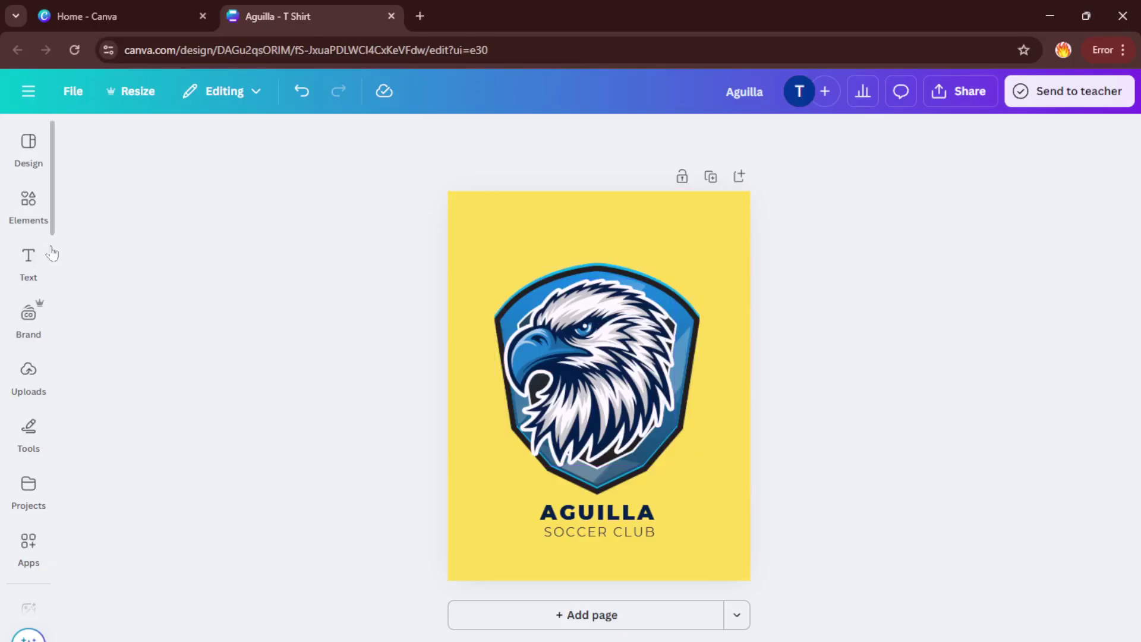
pyautogui.click(47, 249)
pyautogui.click(32, 210)
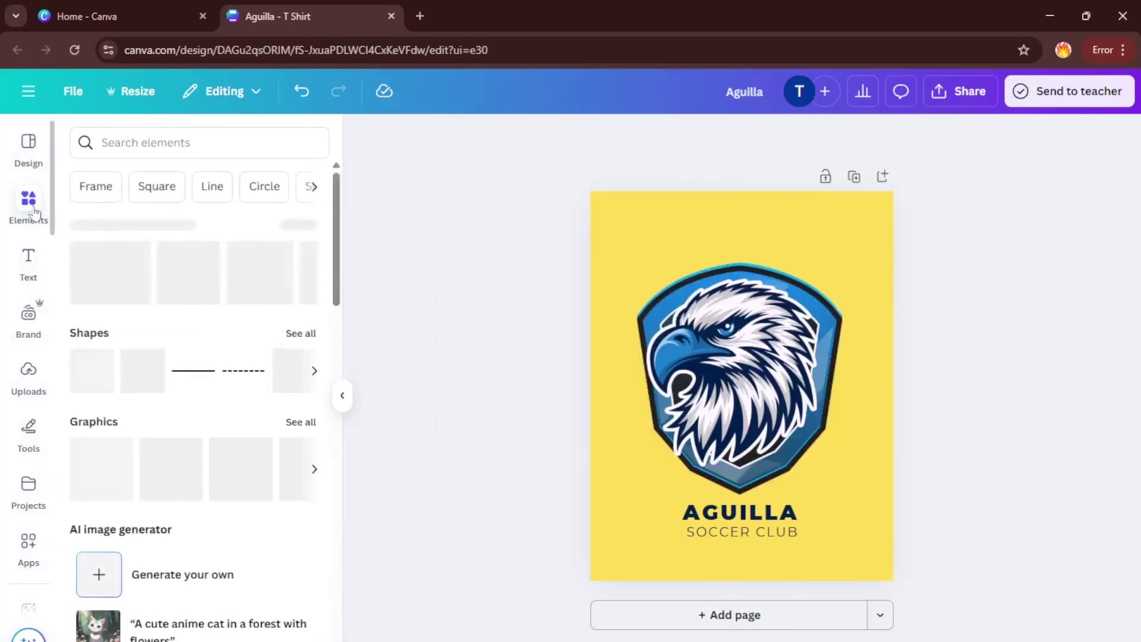
pyautogui.click(202, 142)
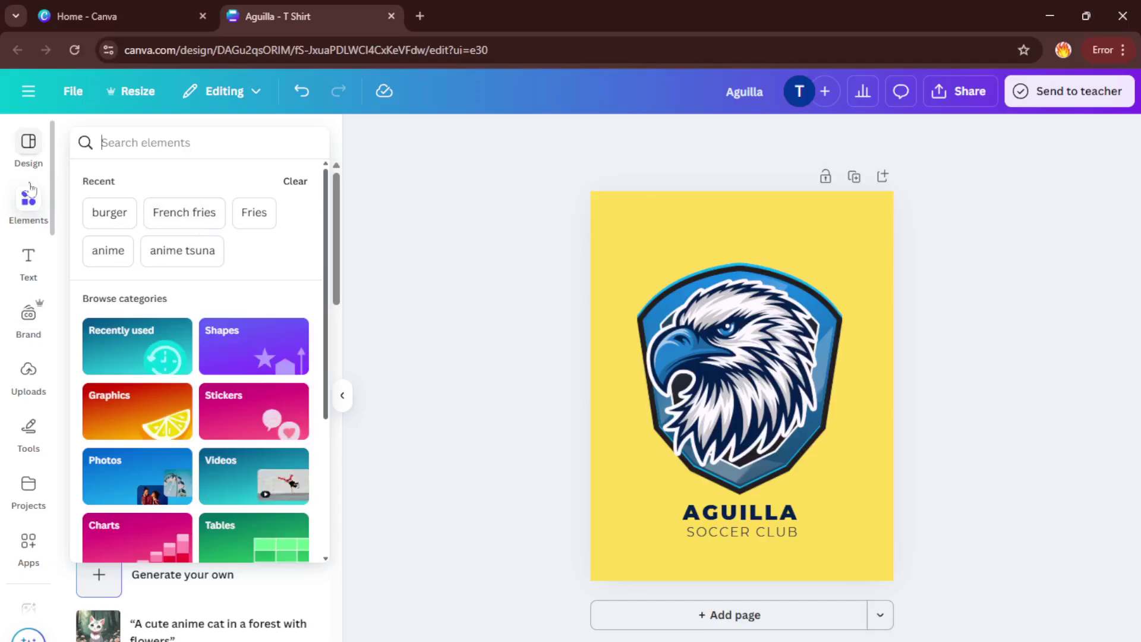
pyautogui.click(31, 219)
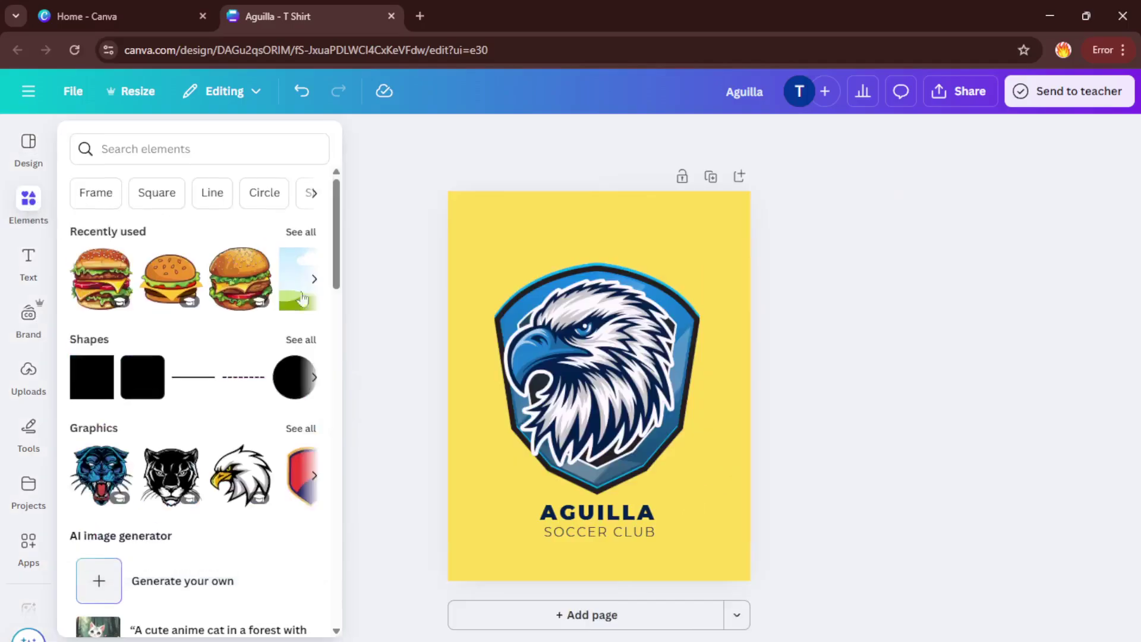
pyautogui.click(29, 205)
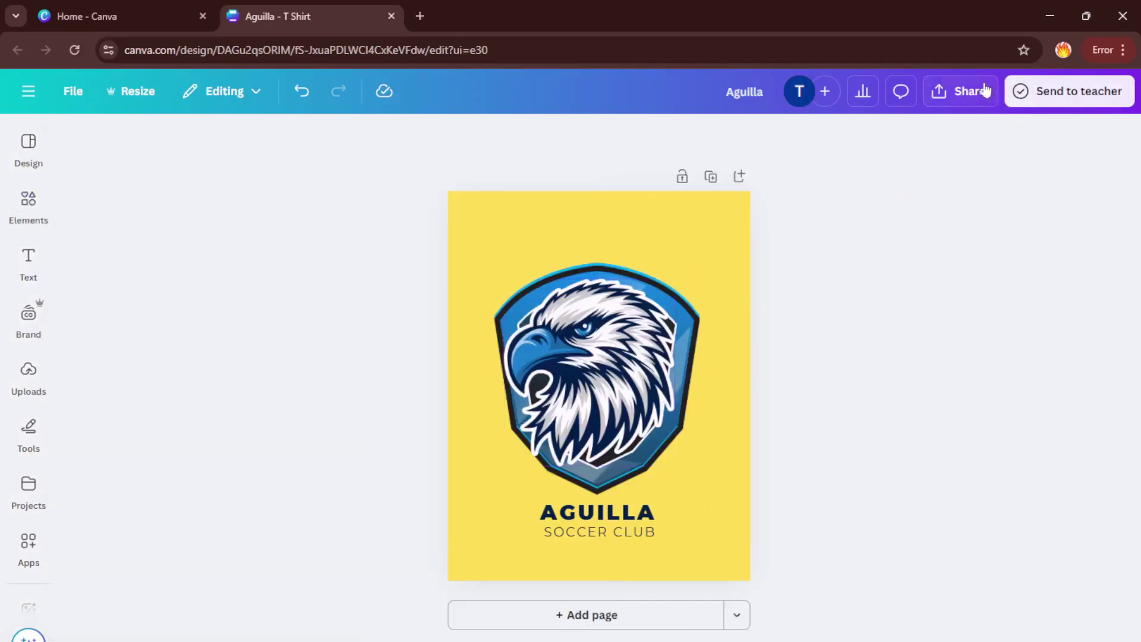
# Review the file types offered for downloading the design, then close the download options
pyautogui.click(983, 92)
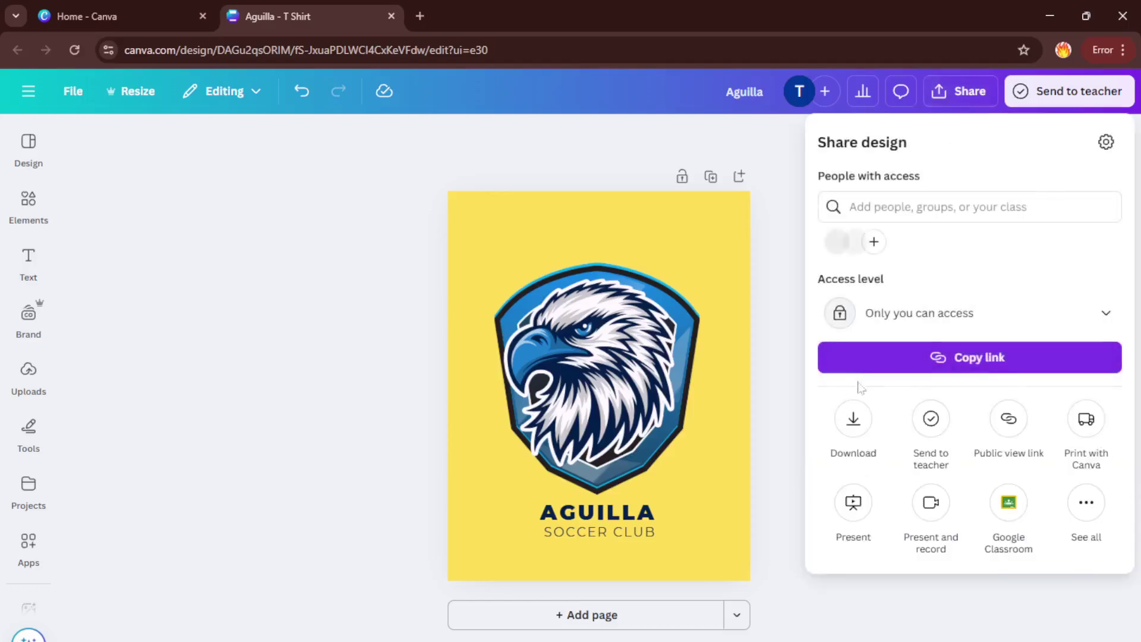
pyautogui.click(853, 418)
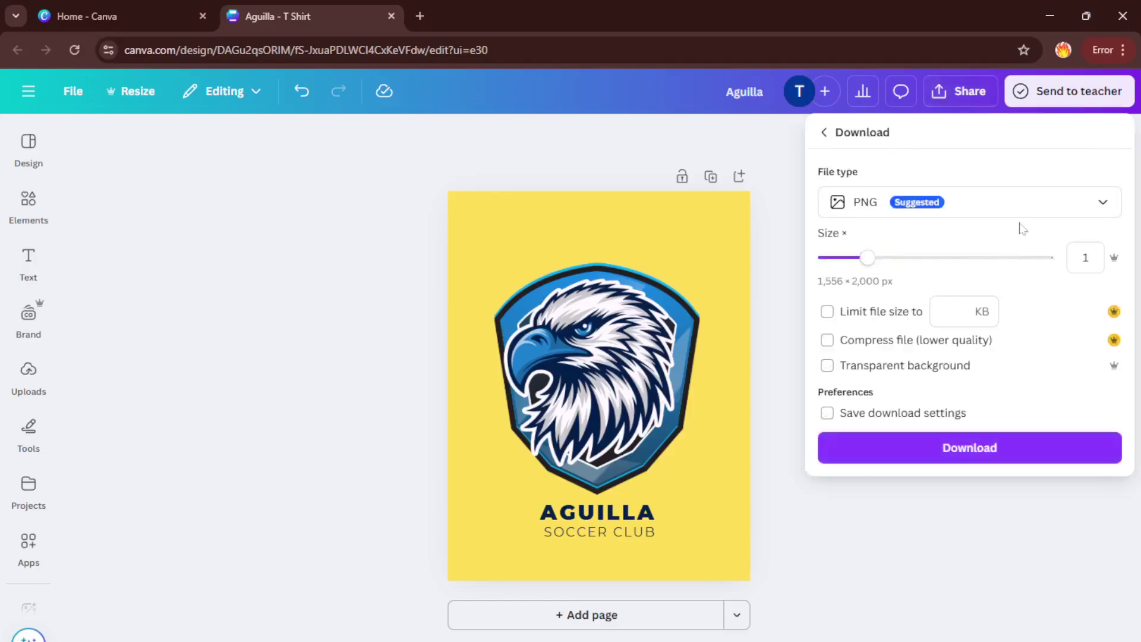
pyautogui.click(1039, 204)
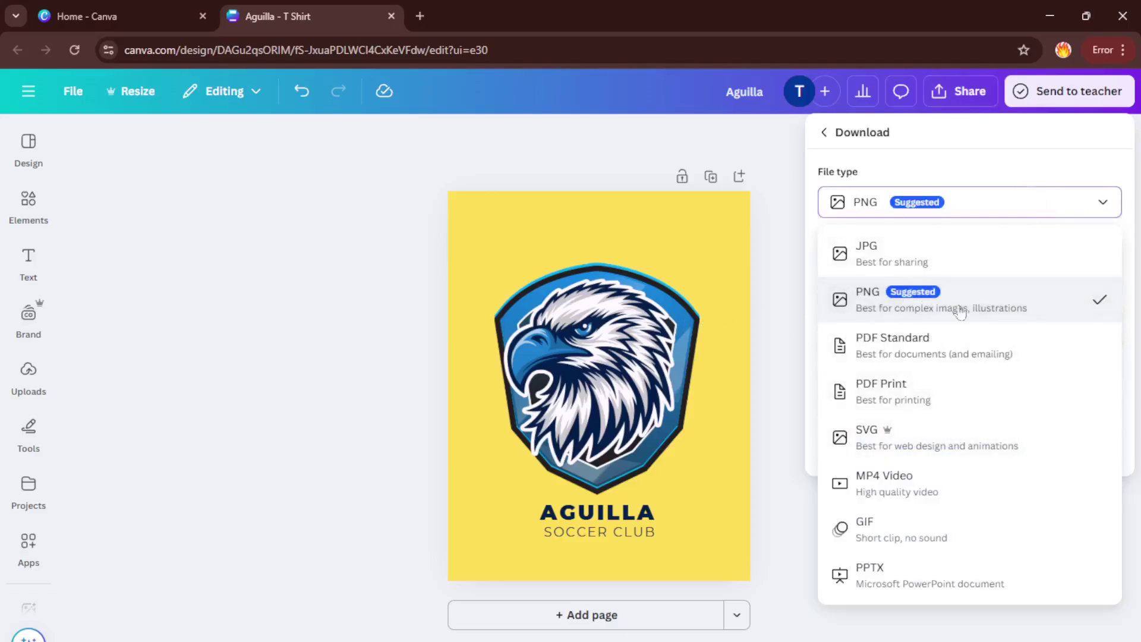
pyautogui.press('Down')
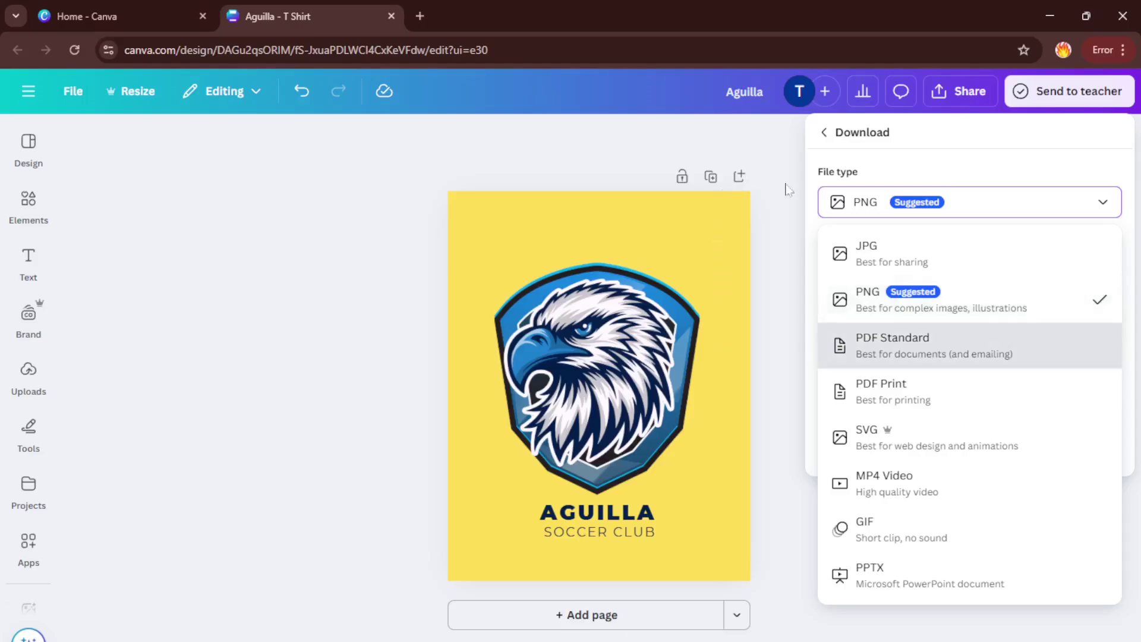
pyautogui.click(781, 214)
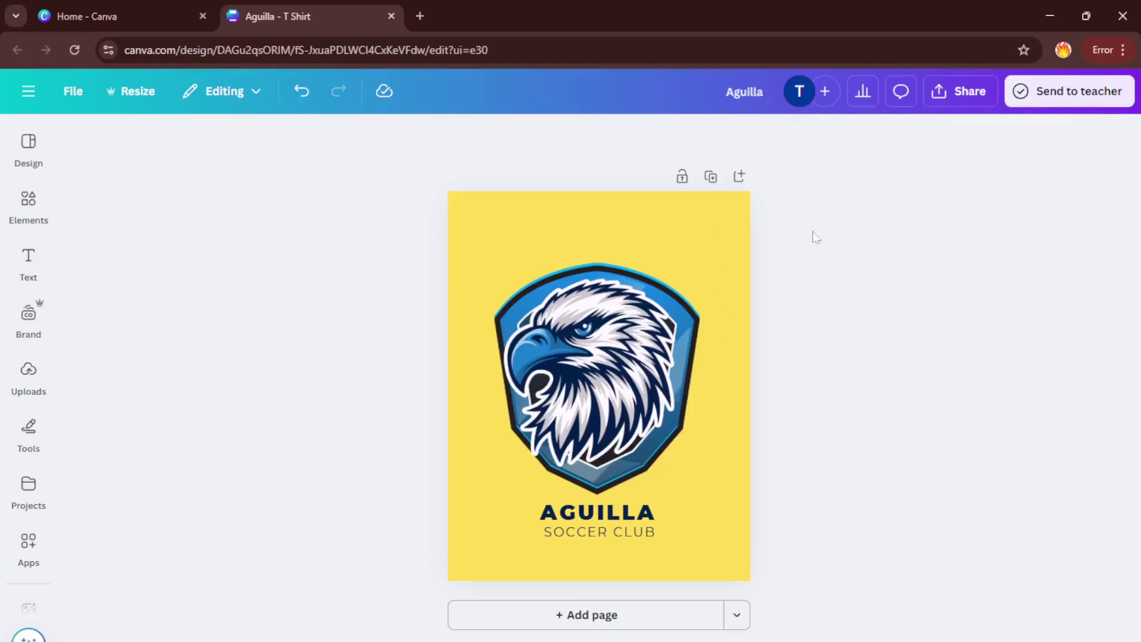